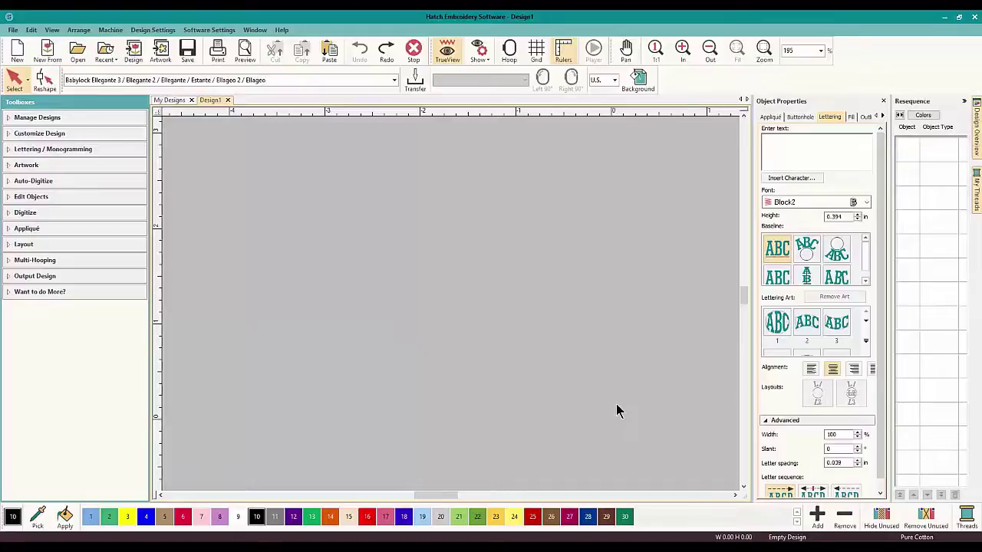
# Place Block2 lettering reading 'OML EMBROIDERY / LOVES / HATCH' on three lines
pyautogui.click(64, 149)
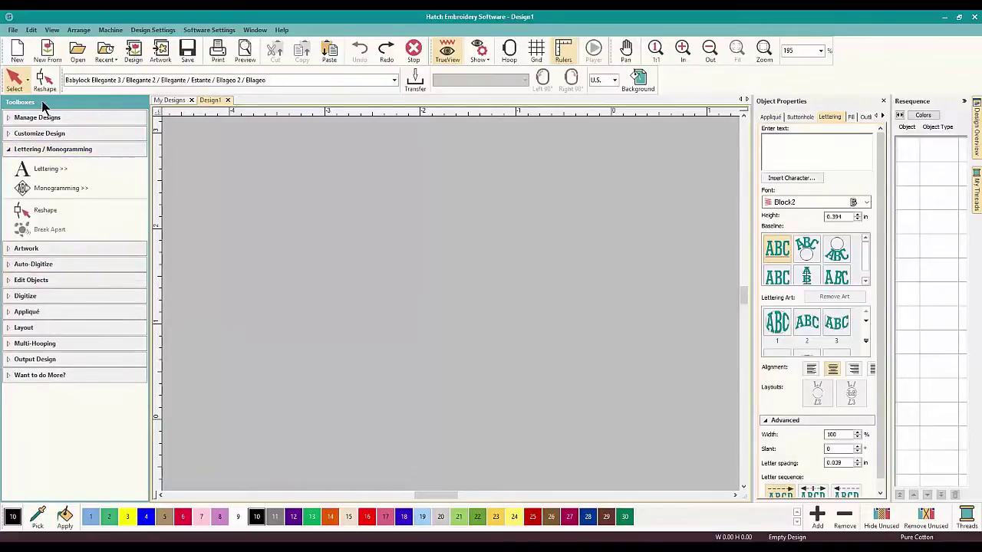
pyautogui.click(48, 171)
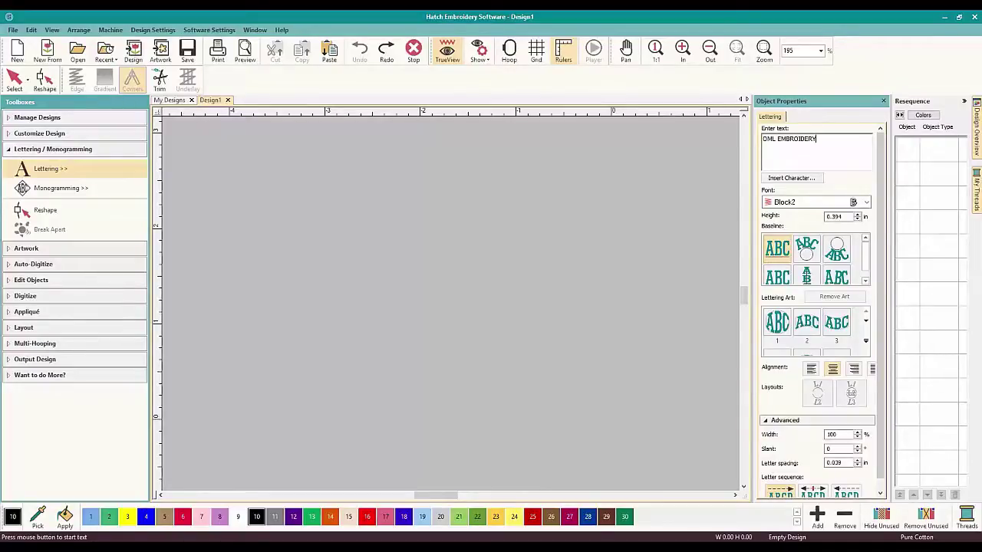
pyautogui.write('LOVES')
pyautogui.press('Return')
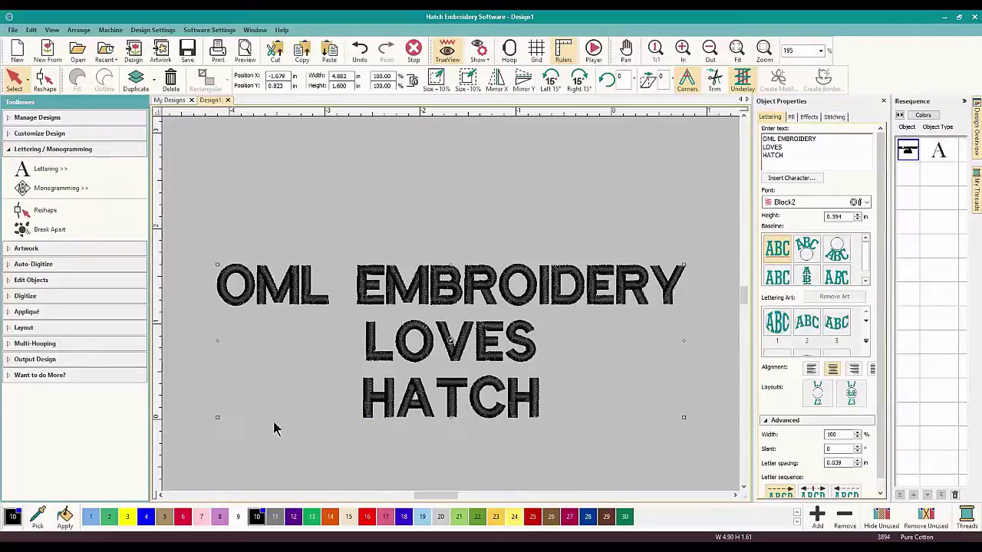
# Stitch the lettering in red thread colour 16 instead of black
pyautogui.click(369, 518)
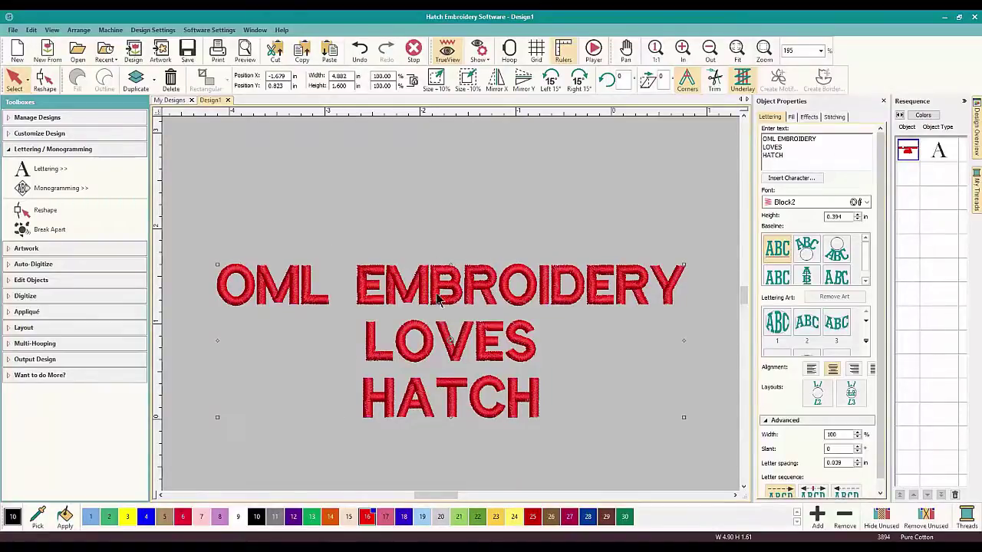
pyautogui.click(57, 151)
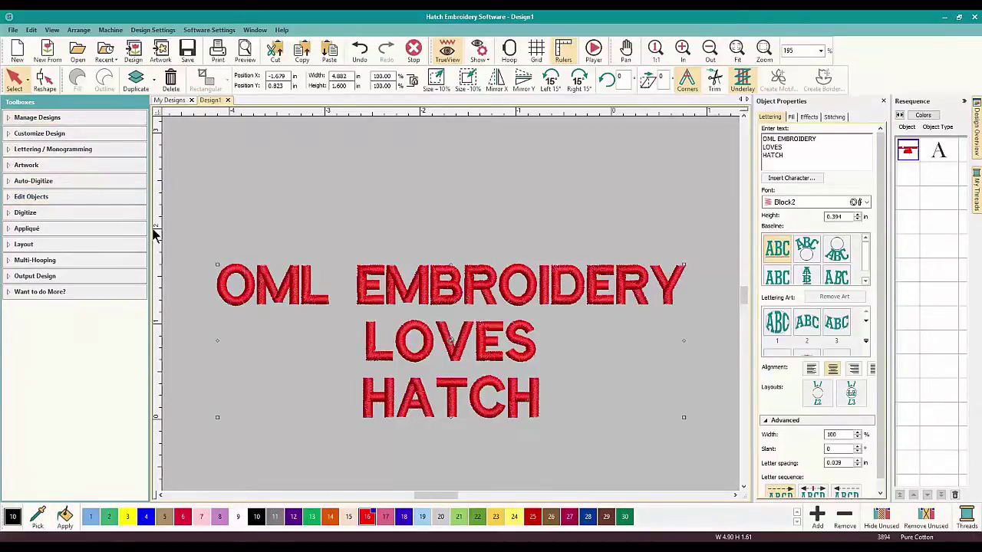
# Bring up the Outlines and Offsets dialog from the Edit Objects tools and move it aside
pyautogui.click(46, 198)
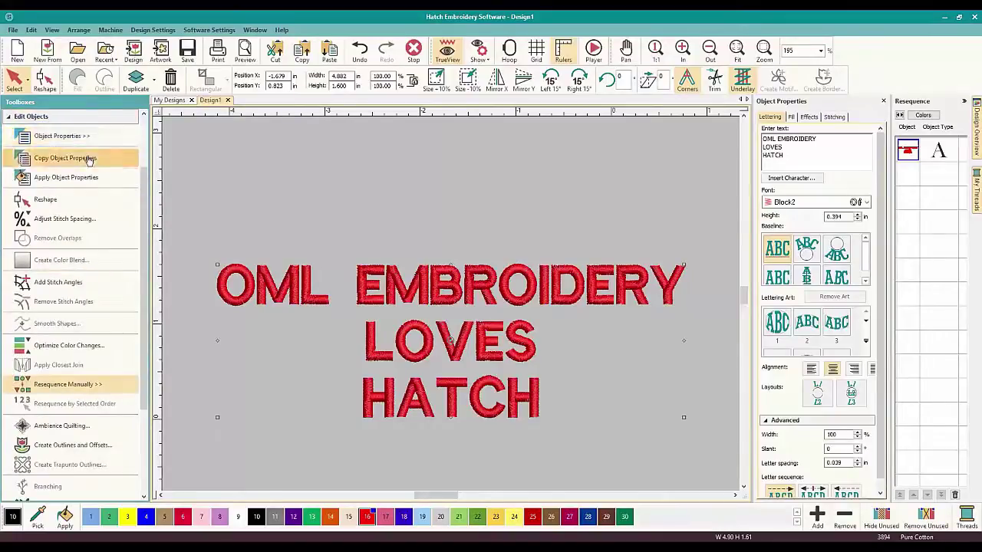
pyautogui.moveTo(145, 283); pyautogui.dragTo(144, 405)
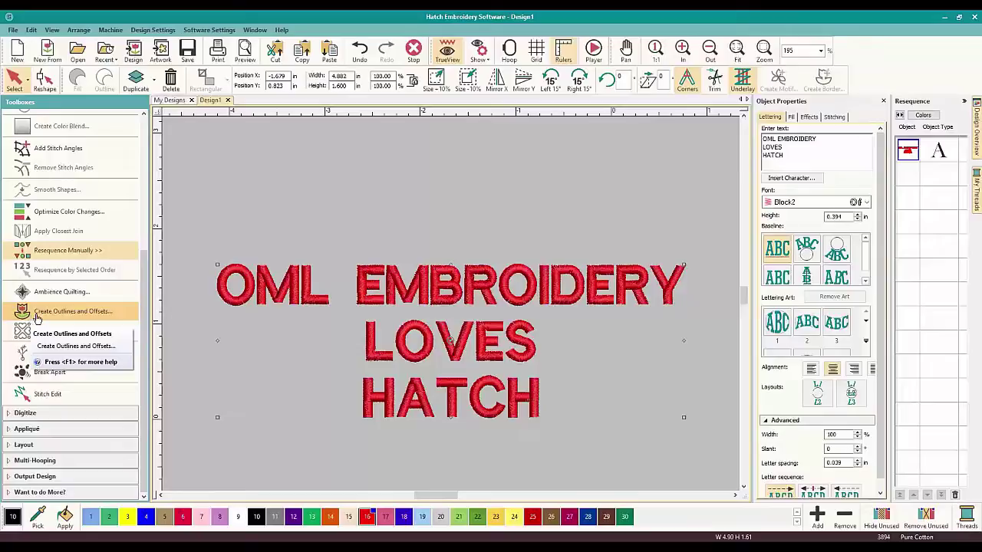
pyautogui.click(88, 315)
pyautogui.moveTo(512, 167); pyautogui.dragTo(475, 157)
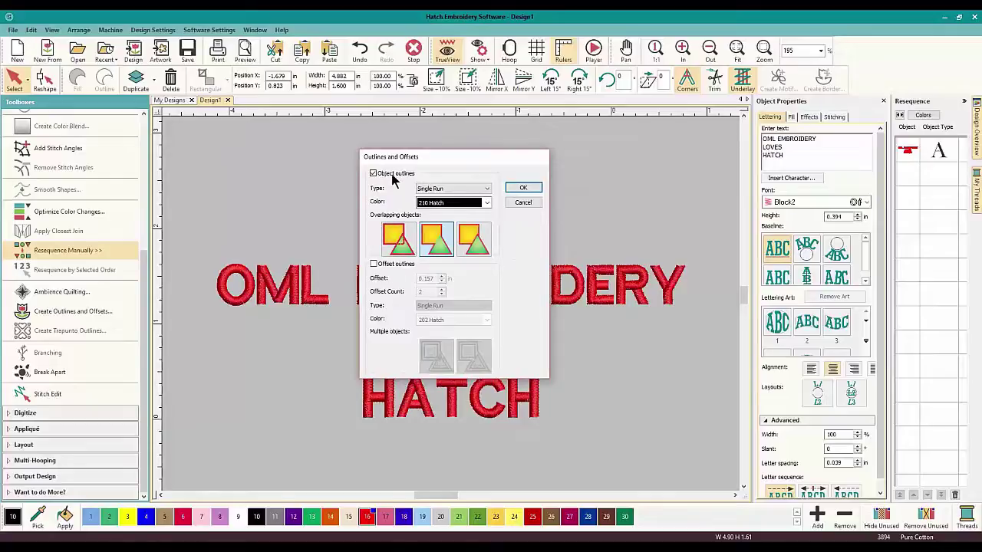
# Apply Single Run outlines in purple 212 Hatch to the lettering
pyautogui.click(487, 189)
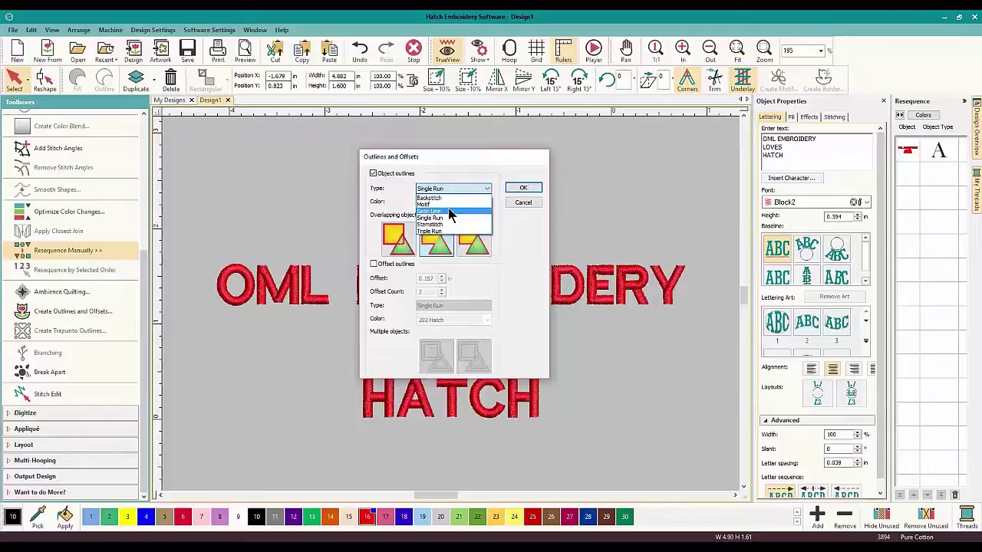
pyautogui.click(465, 173)
pyautogui.click(486, 203)
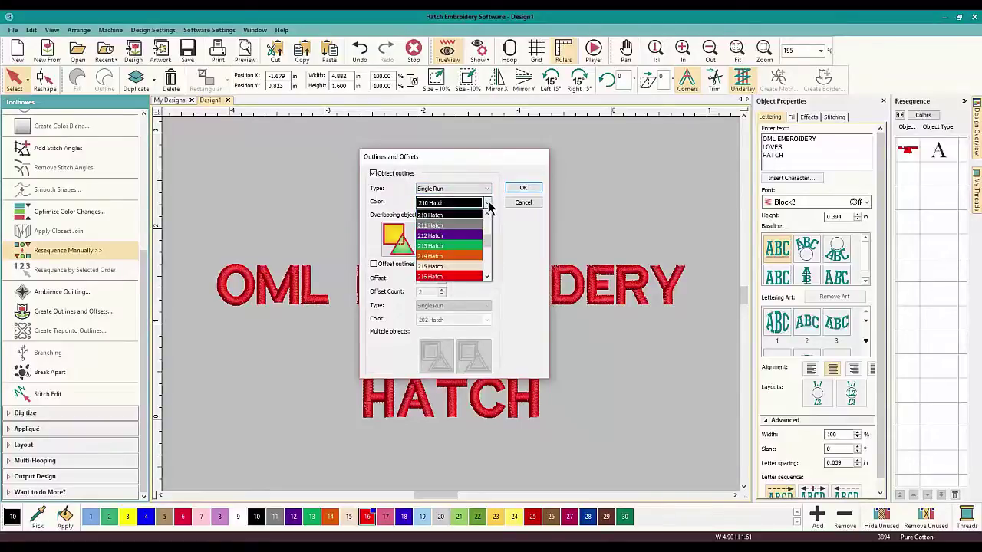
pyautogui.click(476, 239)
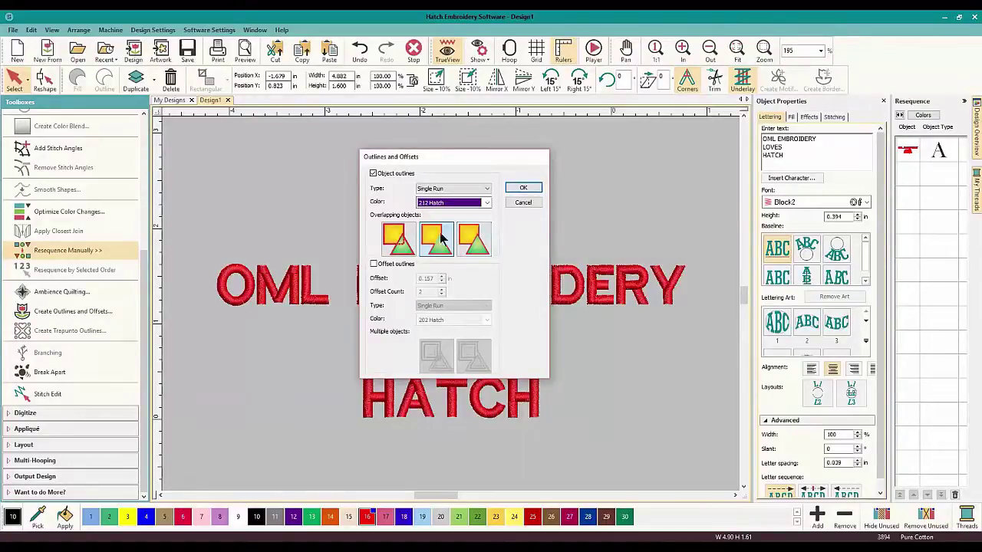
pyautogui.click(523, 189)
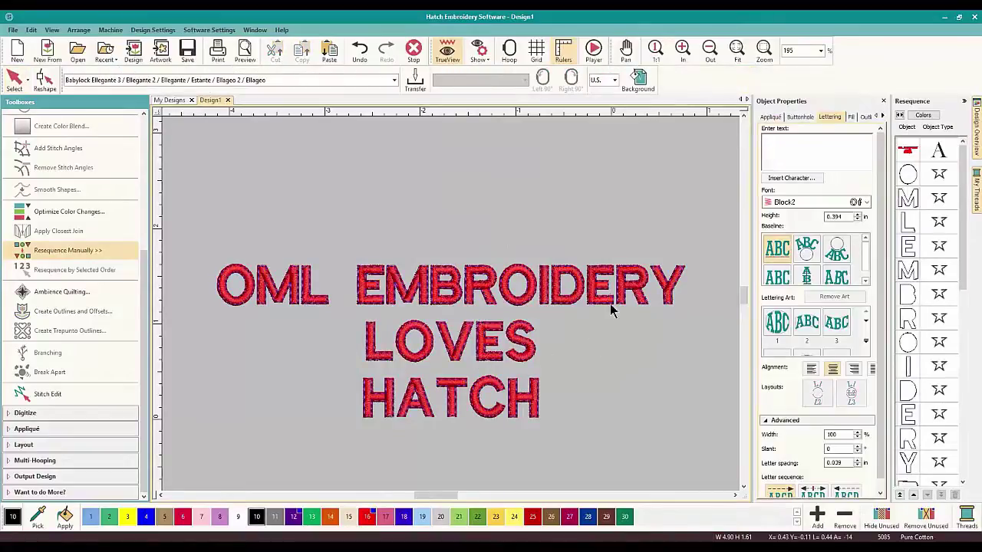
# Zoom in to check the purple outlines, then select the first O's outline in the Resequence list
pyautogui.scroll(5, 434, 307)
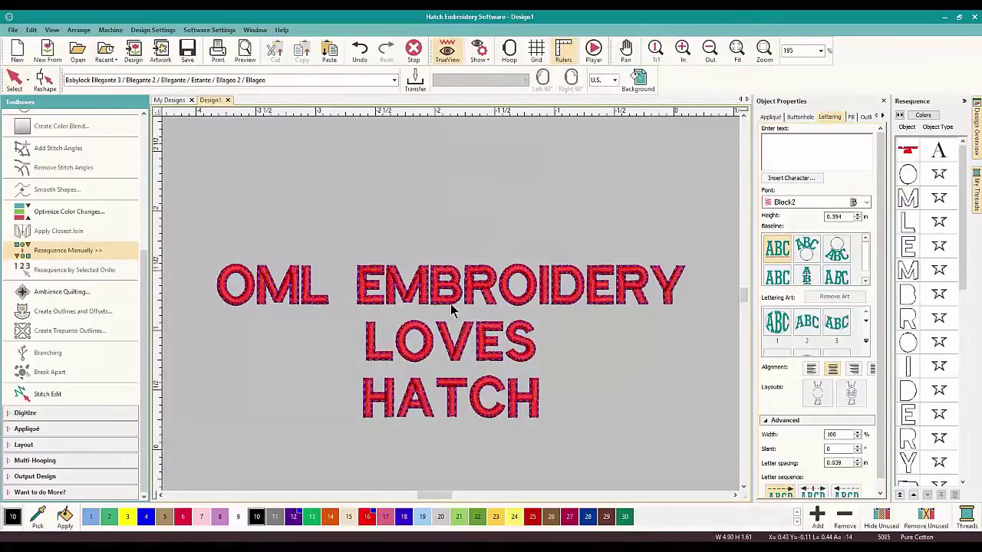
pyautogui.scroll(4, 451, 309)
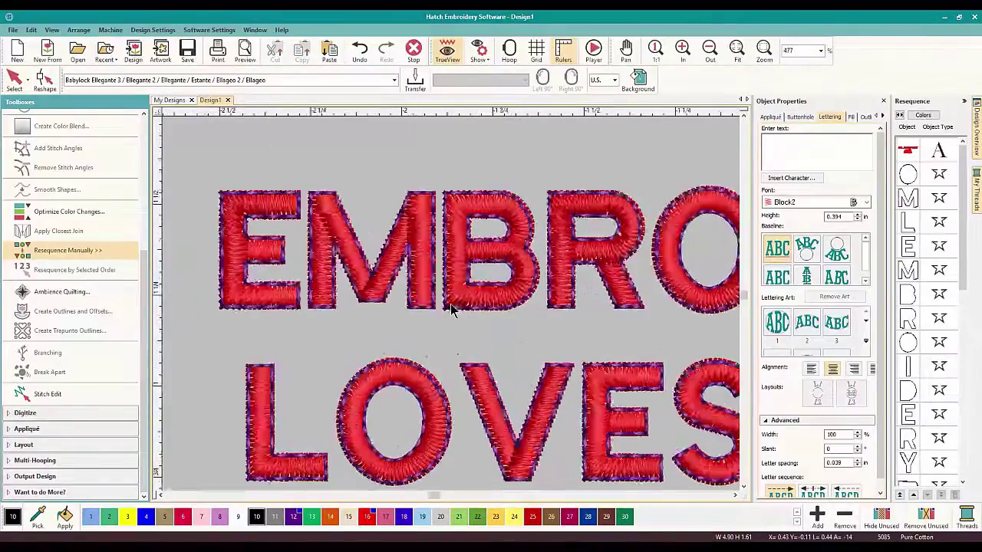
pyautogui.scroll(-10, 452, 309)
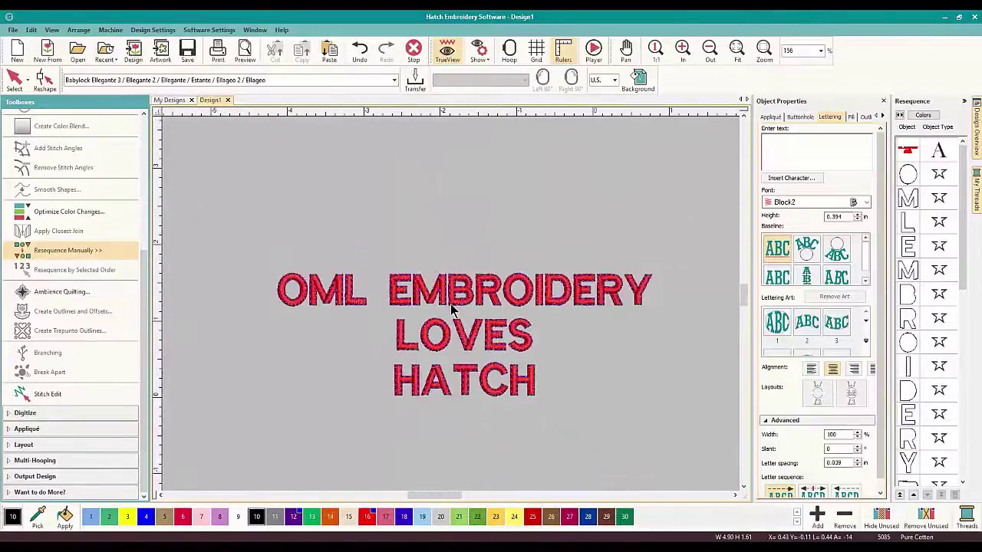
pyautogui.scroll(1, 452, 310)
pyautogui.scroll(1, 451, 304)
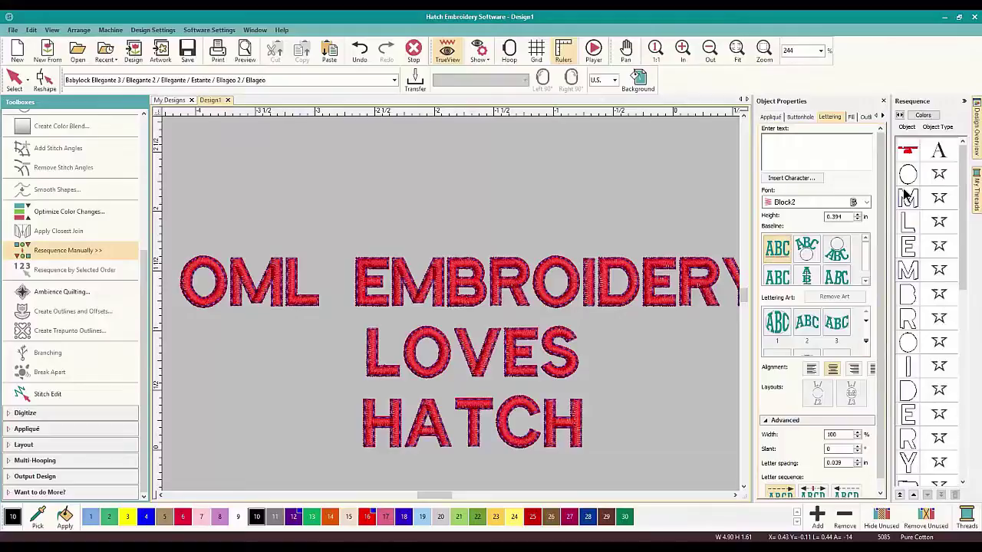
pyautogui.click(907, 174)
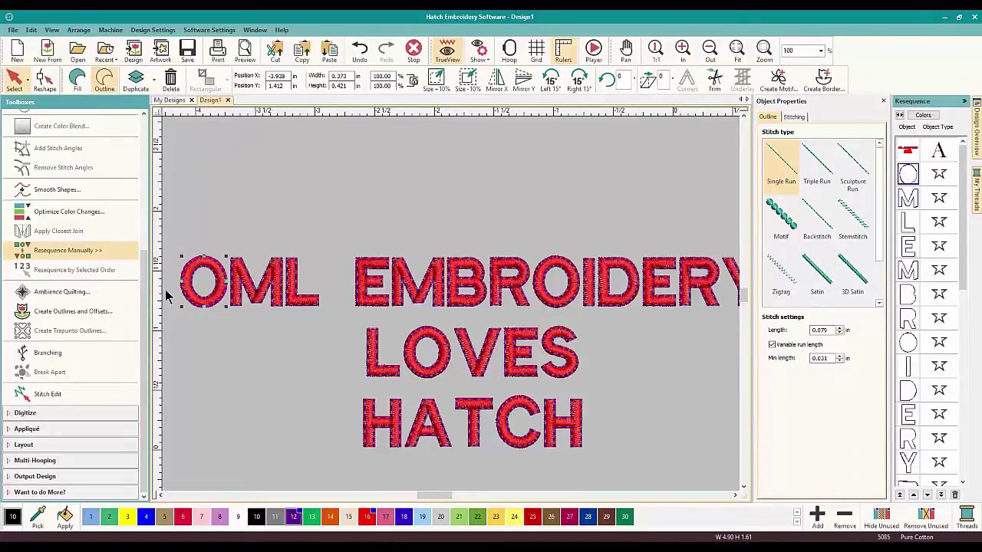
# Try Triple Run, Sculpture Run, Backstitch, Stemstitch and Zigzag outlines on the O
pyautogui.click(816, 175)
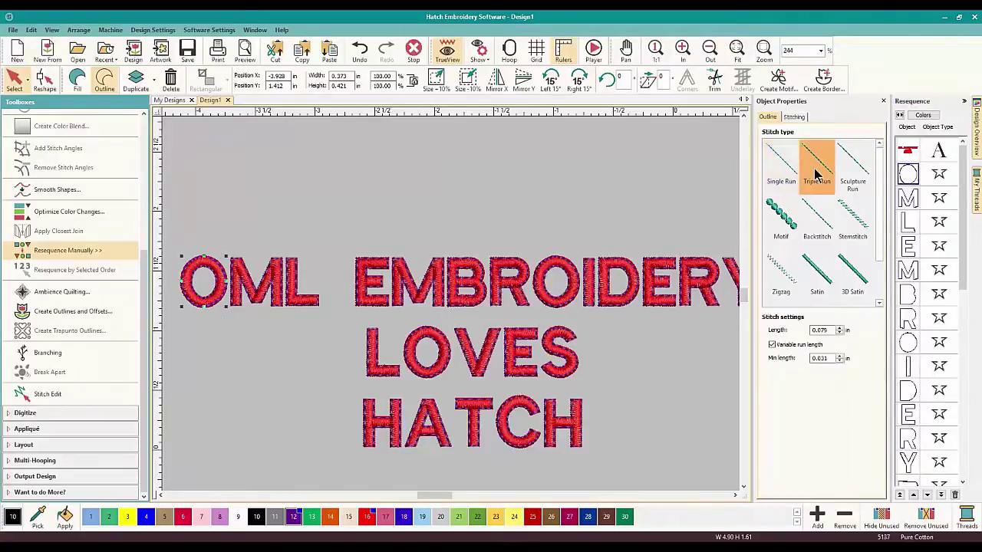
pyautogui.click(863, 165)
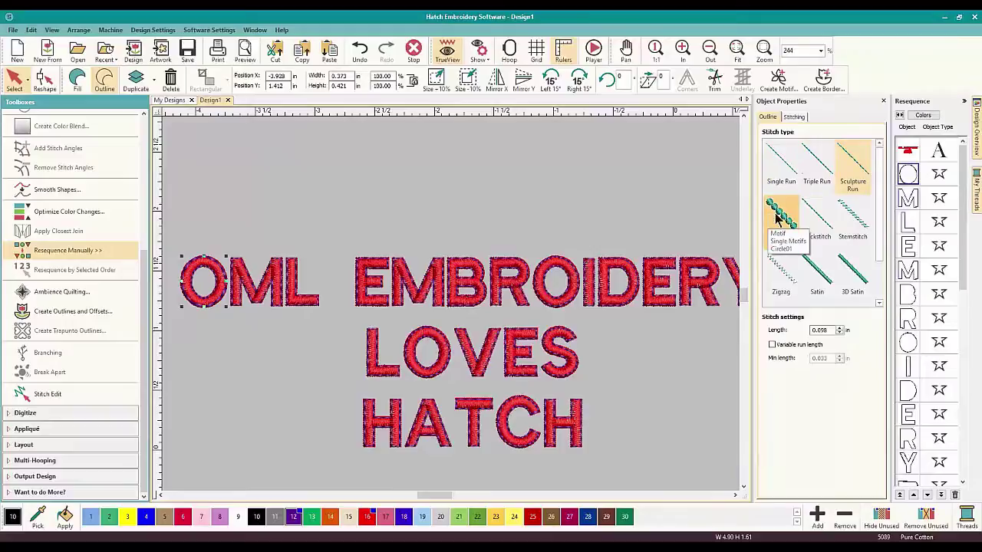
pyautogui.click(819, 220)
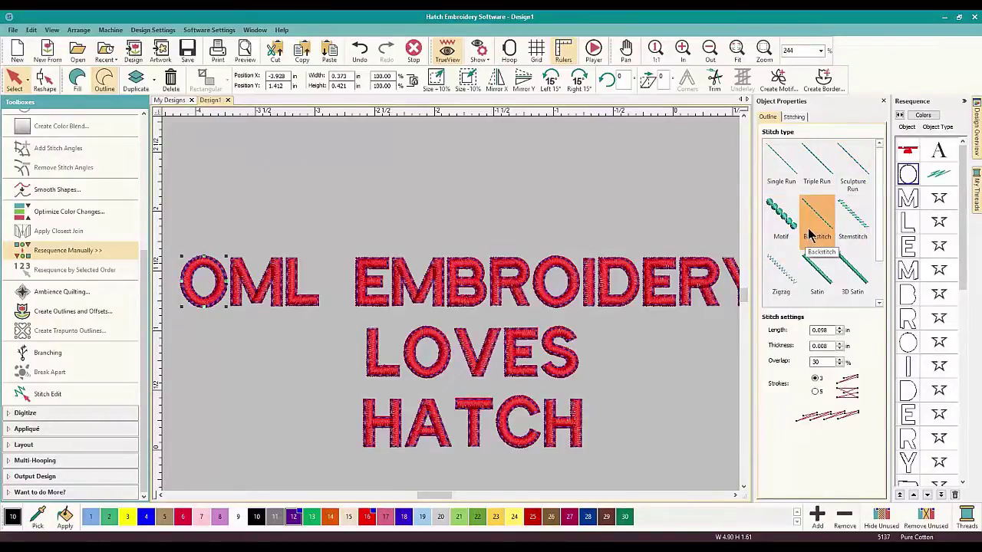
pyautogui.click(857, 217)
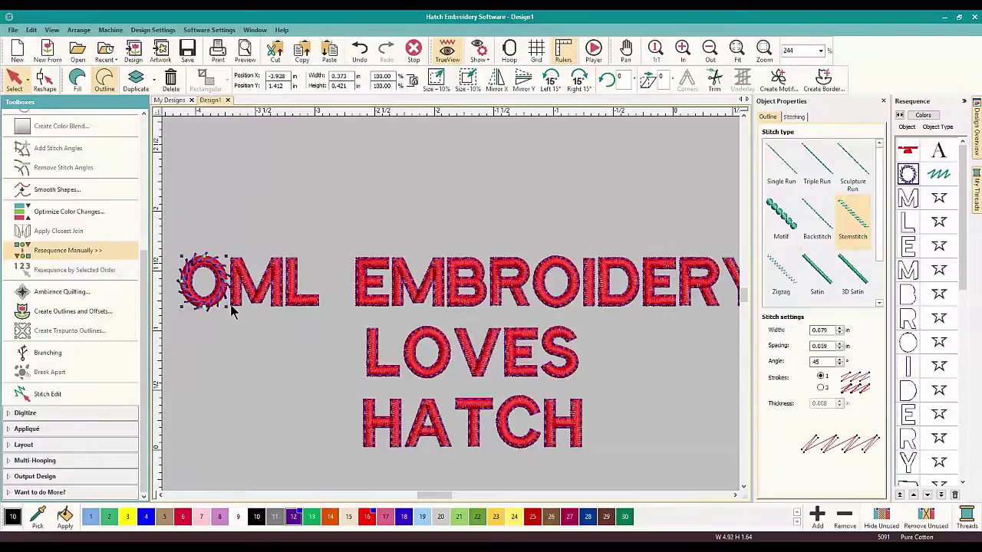
pyautogui.click(780, 268)
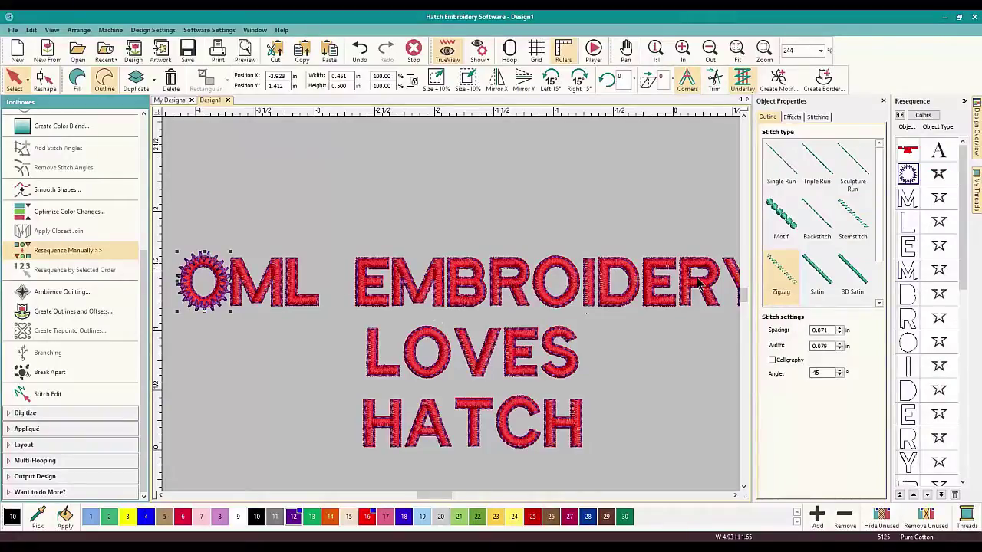
# Try zigzag on the M and satin on the O, returning both outlines to Single Run
pyautogui.click(907, 198)
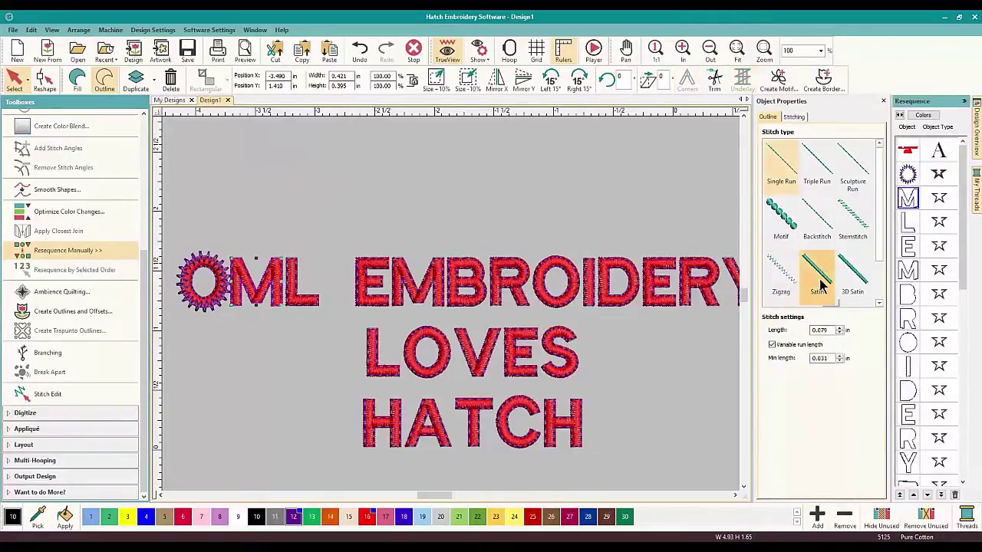
pyautogui.click(786, 280)
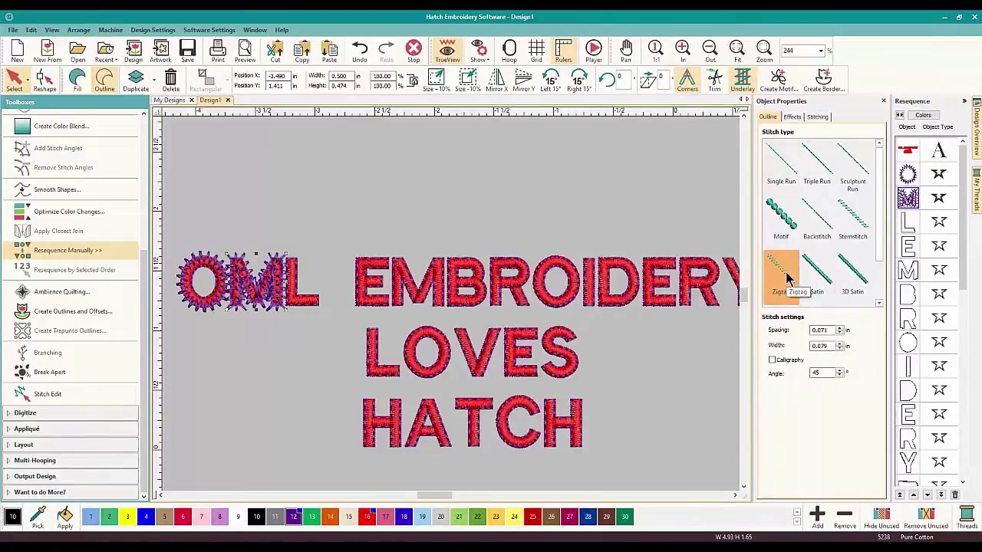
pyautogui.click(783, 161)
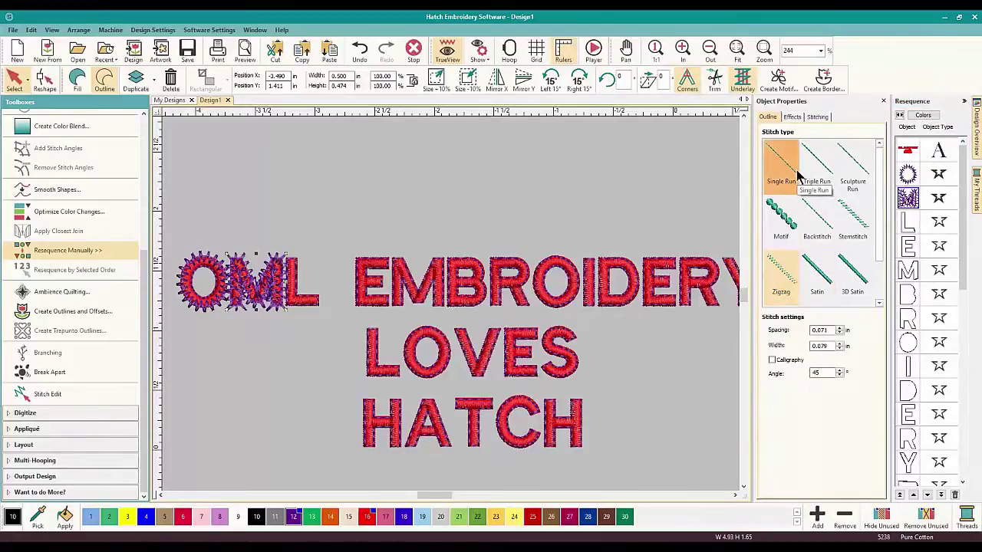
pyautogui.click(908, 174)
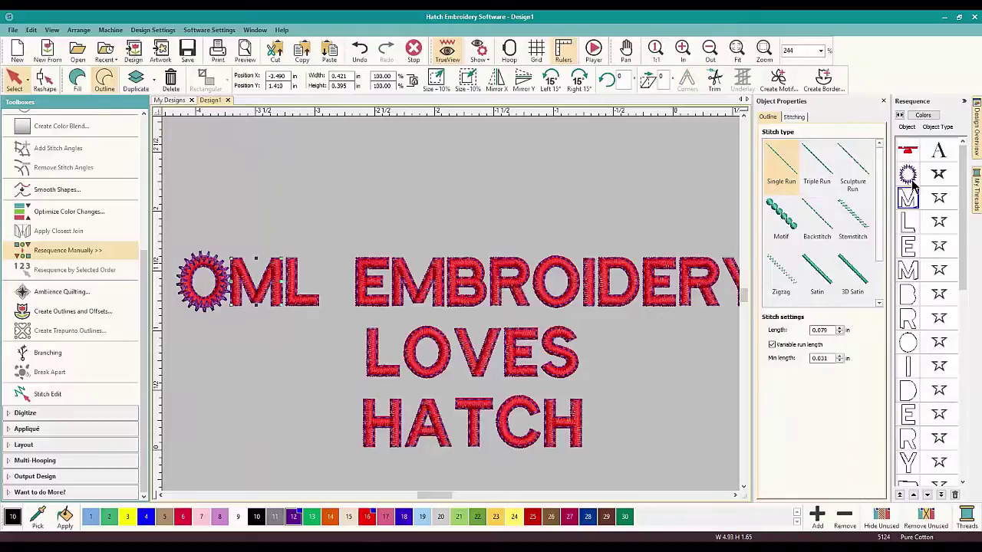
pyautogui.click(817, 278)
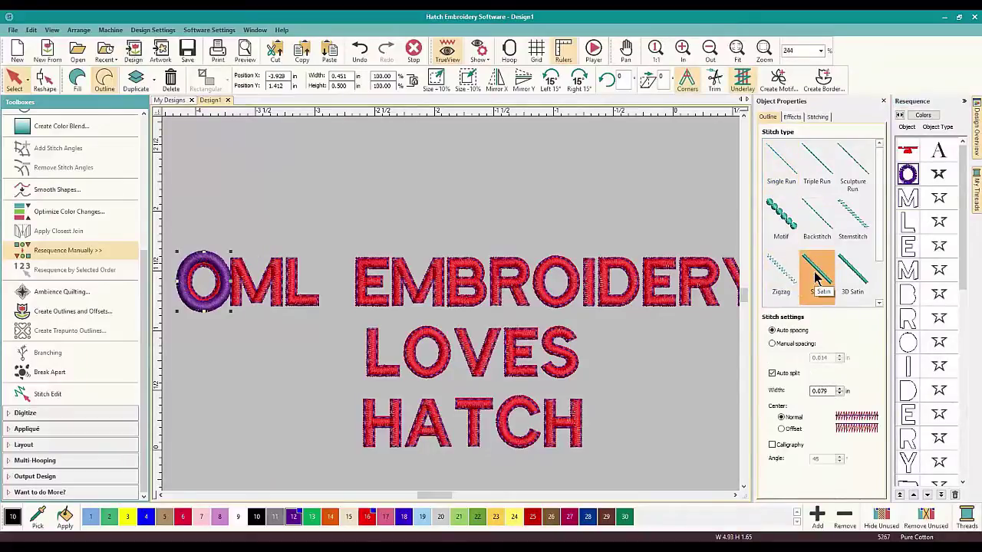
pyautogui.click(790, 173)
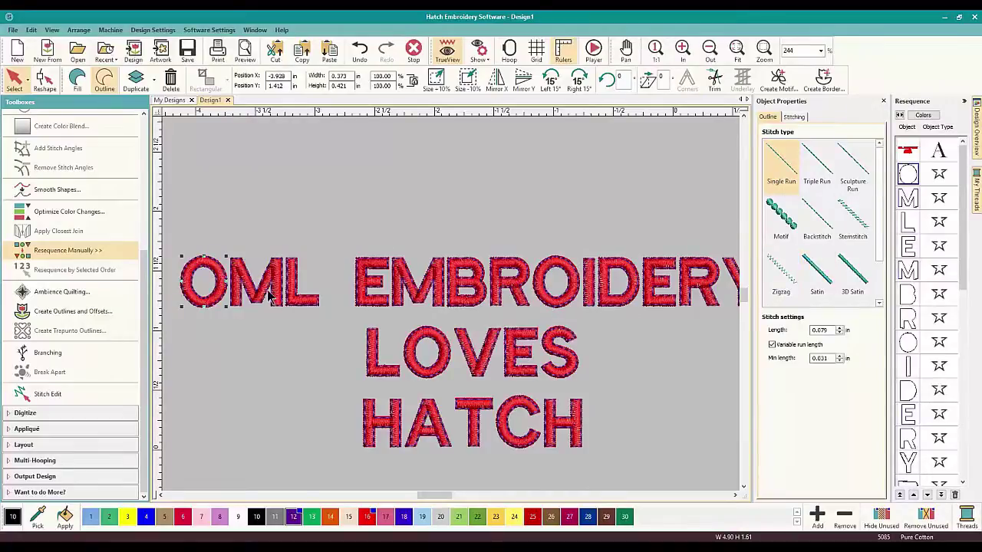
# Select every object in the Resequence list, from the first O through the last item
pyautogui.scroll(-1, 504, 308)
pyautogui.scroll(-1, 504, 308)
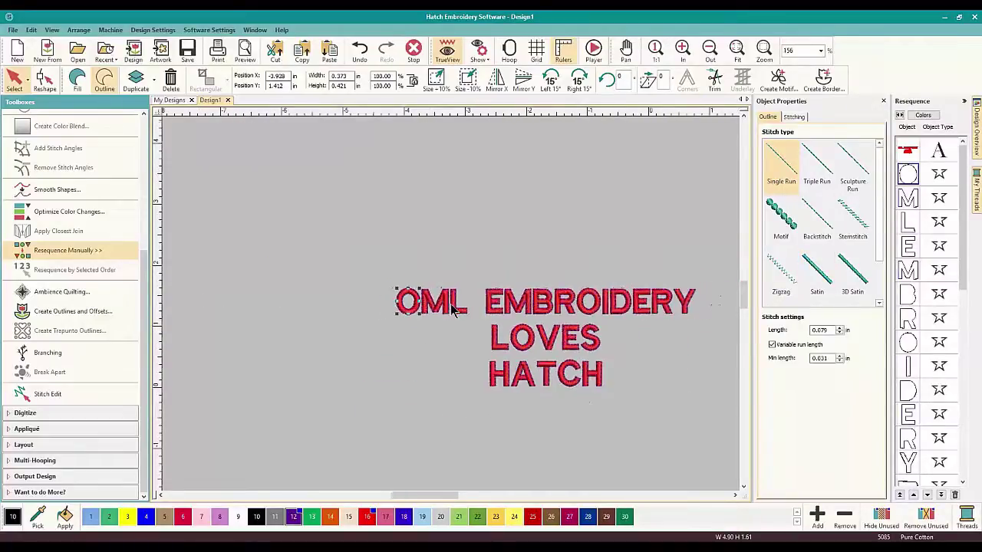
pyautogui.scroll(2, 504, 308)
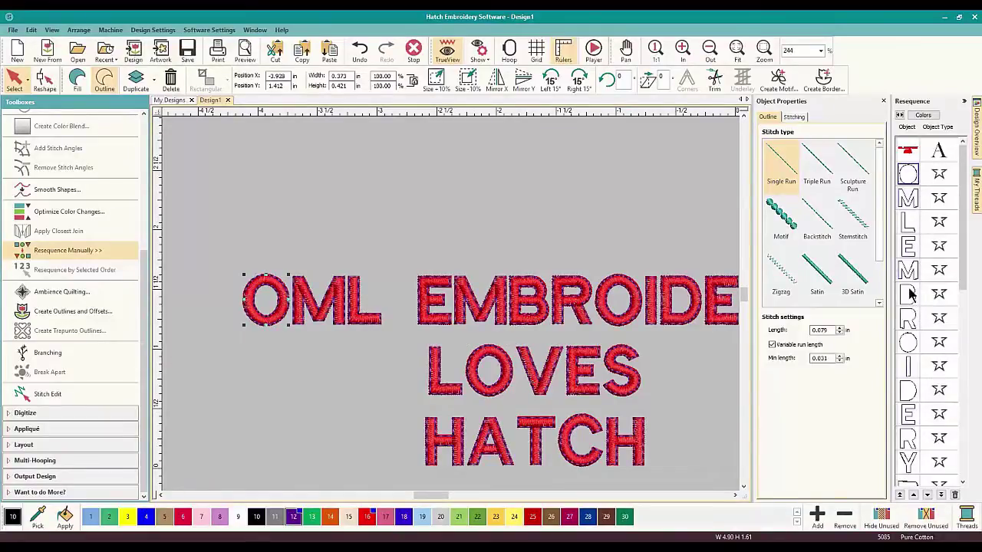
pyautogui.click(910, 343)
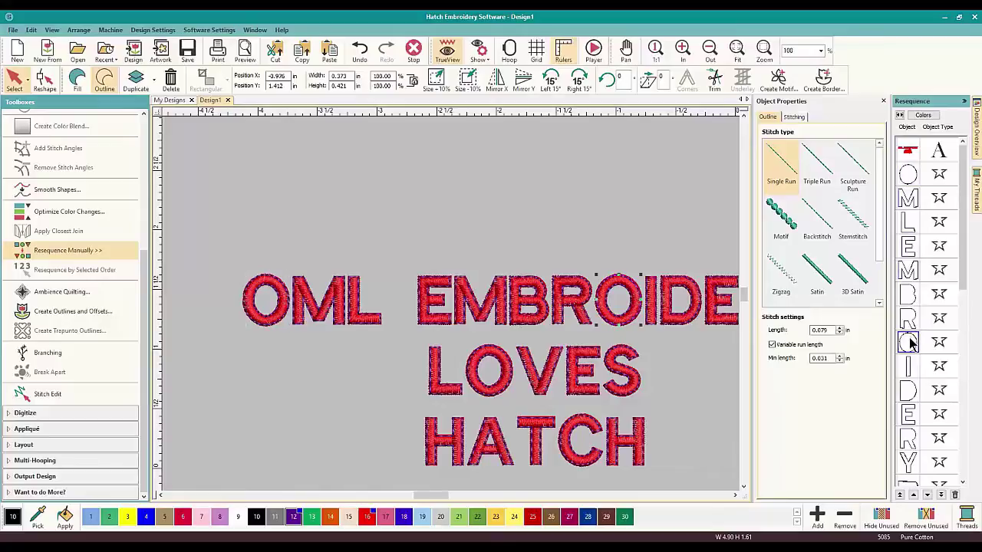
pyautogui.scroll(-3, 910, 343)
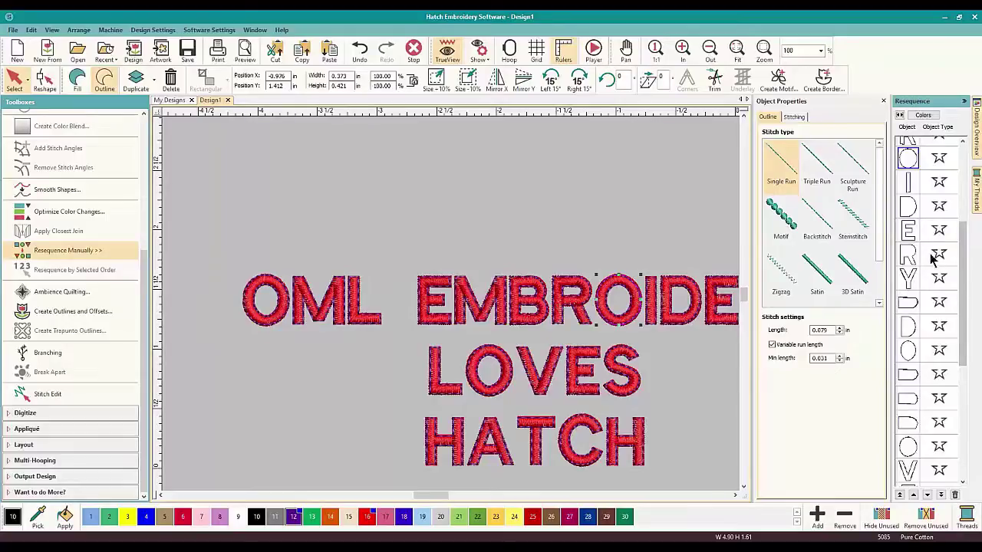
pyautogui.moveTo(965, 292); pyautogui.dragTo(964, 176)
pyautogui.click(907, 173)
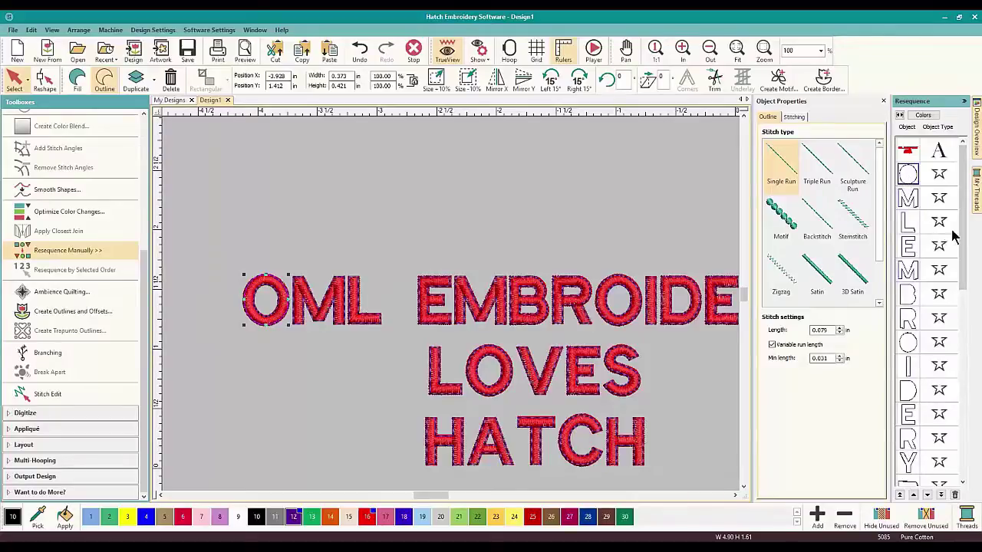
pyautogui.moveTo(964, 248); pyautogui.dragTo(964, 452)
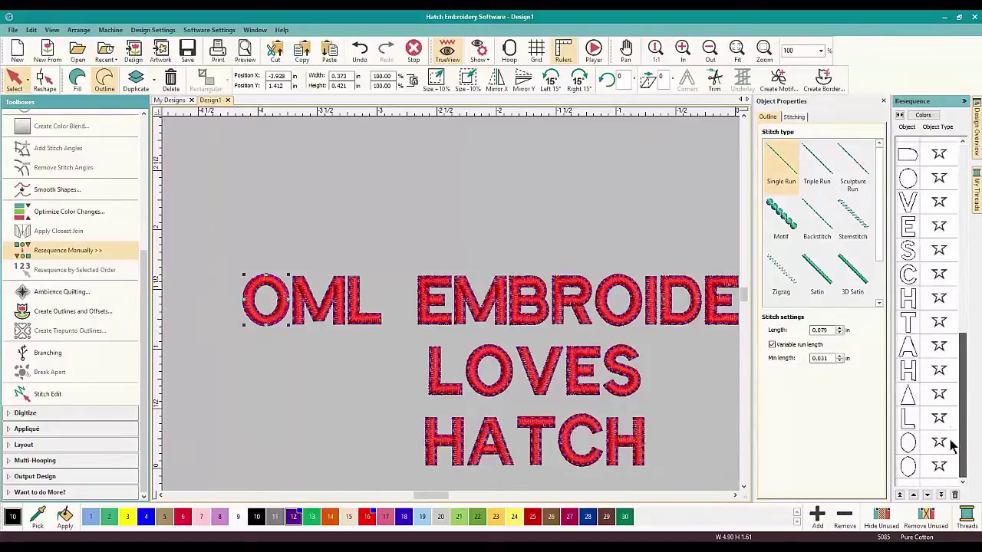
pyautogui.keyDown('shift'); pyautogui.click(911, 466); pyautogui.keyUp('shift')
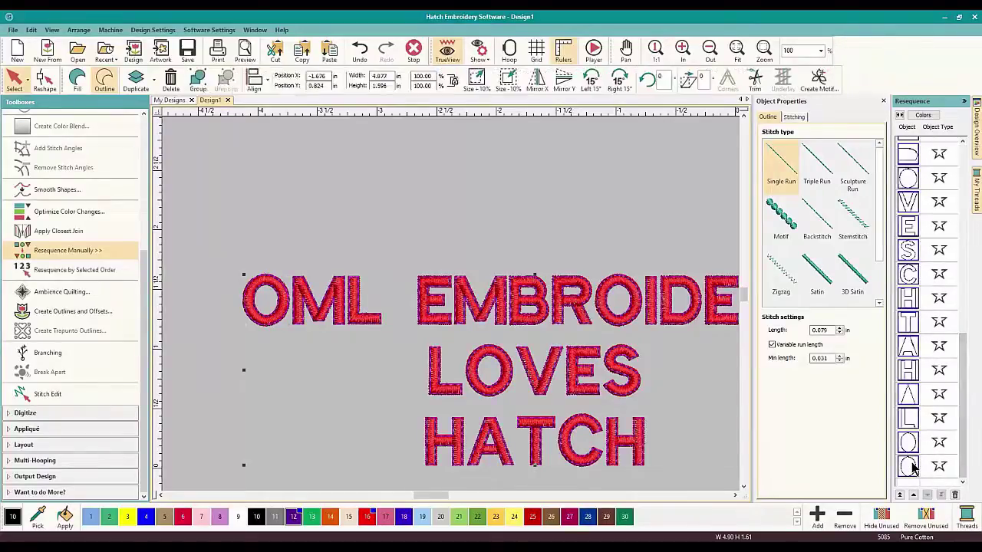
# Branch the selected letters into one object, setting entry and exit points on the lettering
pyautogui.click(55, 356)
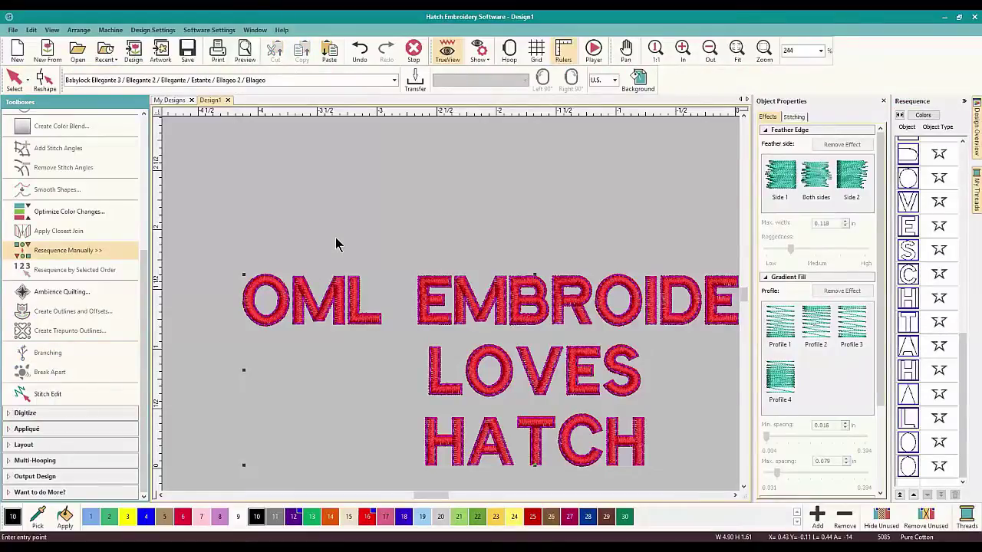
pyautogui.click(434, 226)
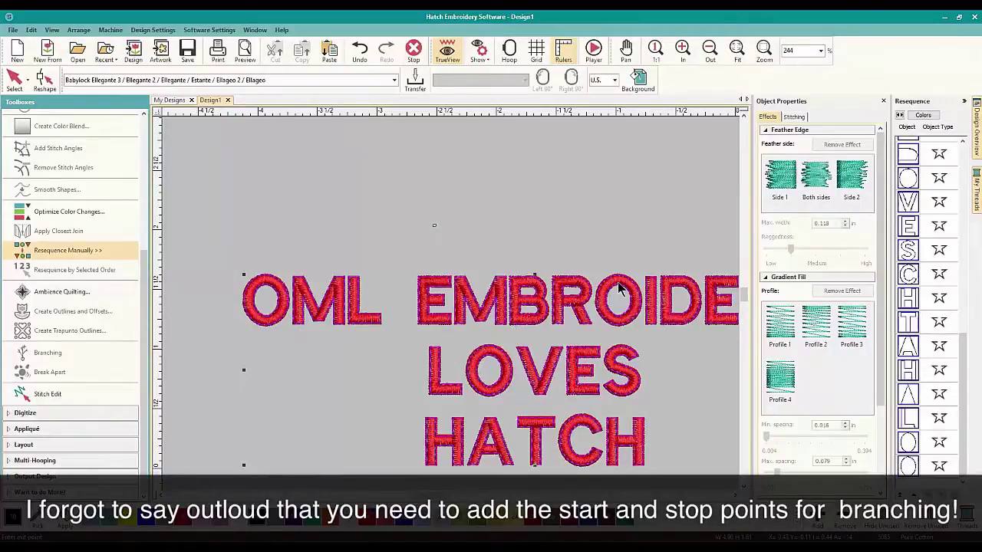
pyautogui.click(658, 353)
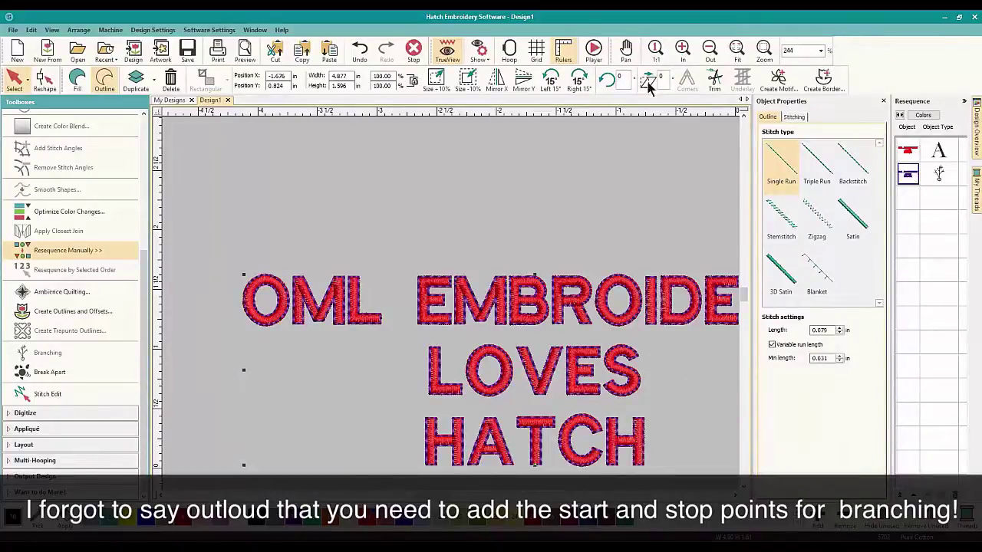
pyautogui.click(593, 53)
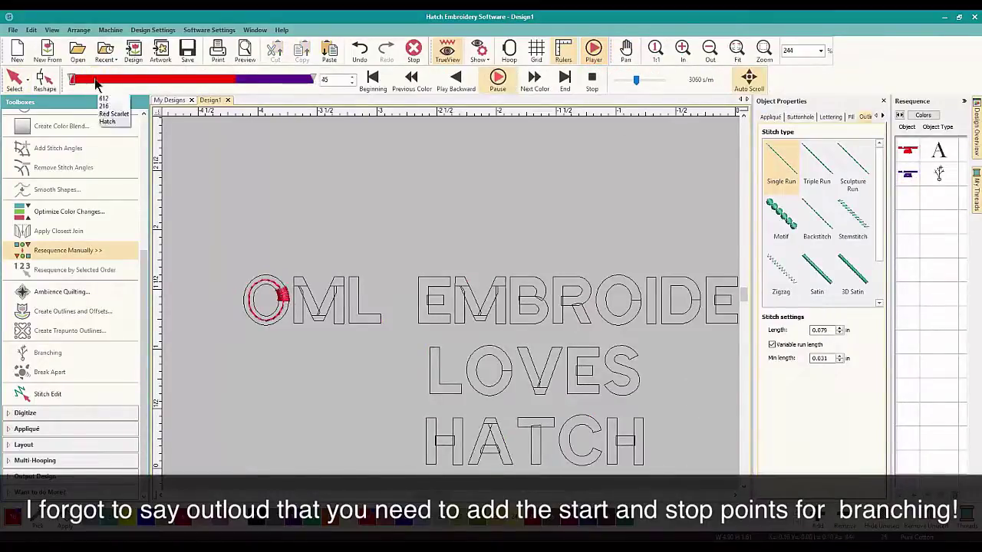
pyautogui.moveTo(70, 82); pyautogui.dragTo(236, 90)
pyautogui.press('space')
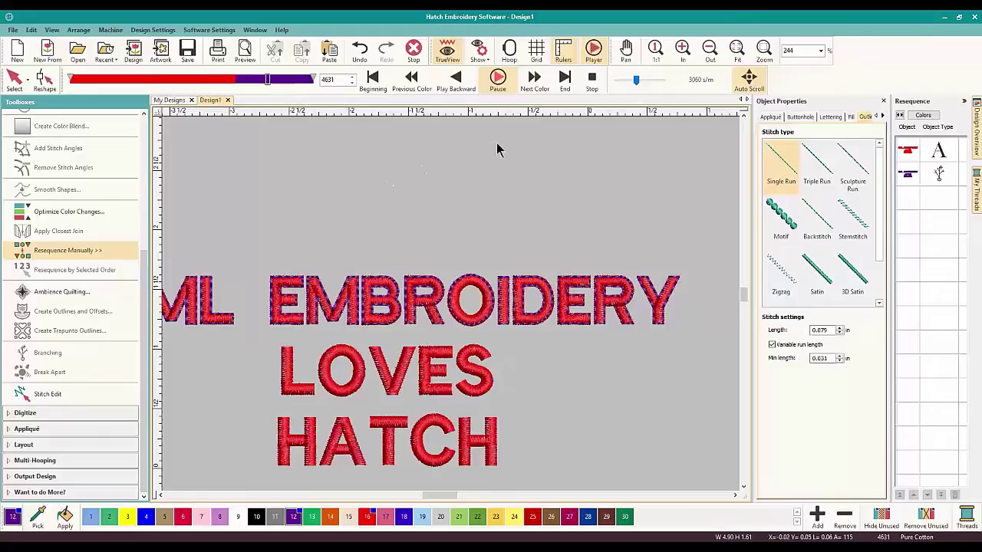
pyautogui.click(593, 49)
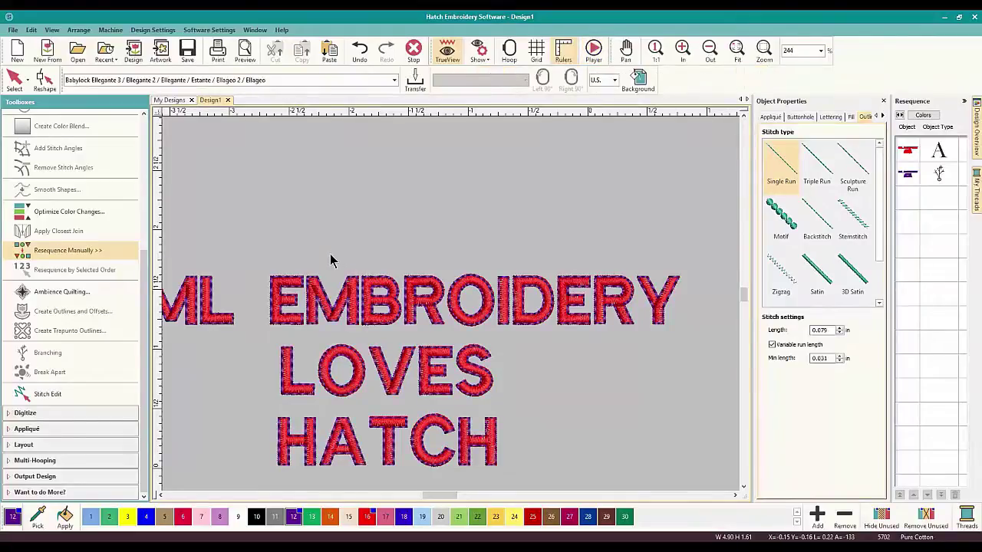